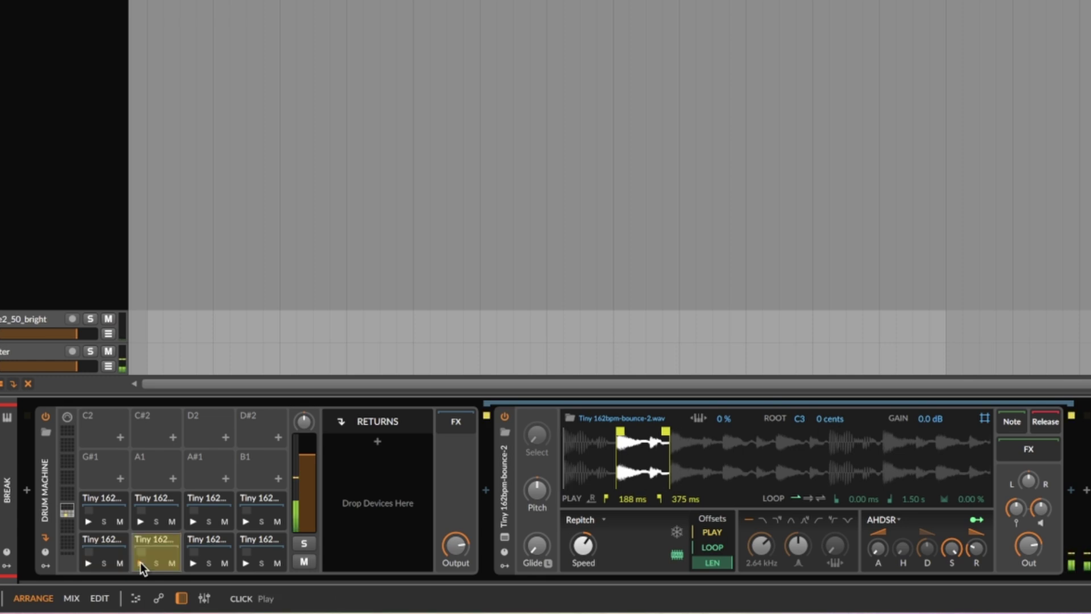
Audition the Drum Machine's C1 to D#1 pads on the Break track and inspect each pad's slice of the break sample
{"action": "left_click", "coordinate": [211, 550]}
{"action": "left_click", "coordinate": [93, 537]}
{"action": "left_click", "coordinate": [88, 561]}
{"action": "left_click", "coordinate": [154, 541]}
{"action": "left_click", "coordinate": [140, 562]}
{"action": "left_click", "coordinate": [210, 542]}
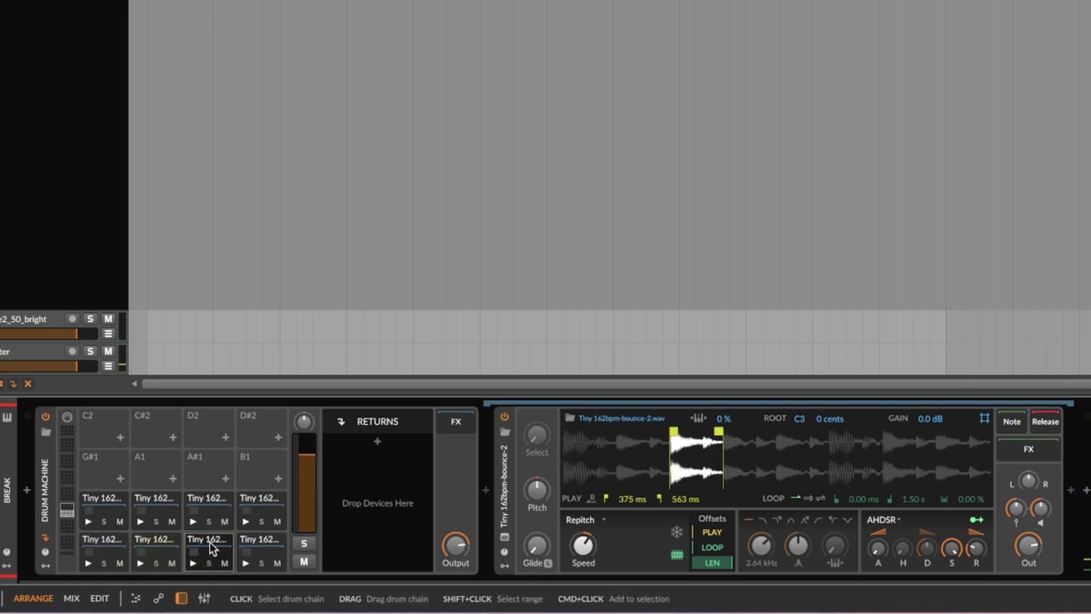
{"action": "left_click", "coordinate": [190, 565]}
{"action": "left_click", "coordinate": [268, 542]}
{"action": "left_click", "coordinate": [247, 564]}
{"action": "left_click", "coordinate": [88, 545]}
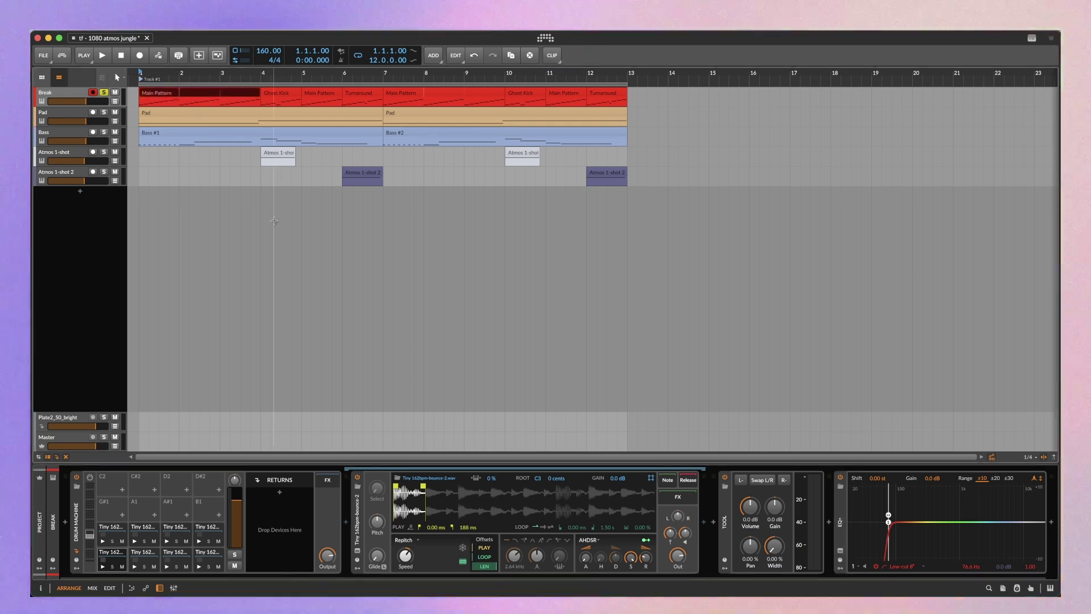
Open the first Main Pattern clip on the Break track in the note editor and switch the editor to the first Ghost Kick clip
{"action": "double_click", "coordinate": [164, 99]}
{"action": "left_click_drag", "start_coordinate": [364, 407], "coordinate": [362, 370]}
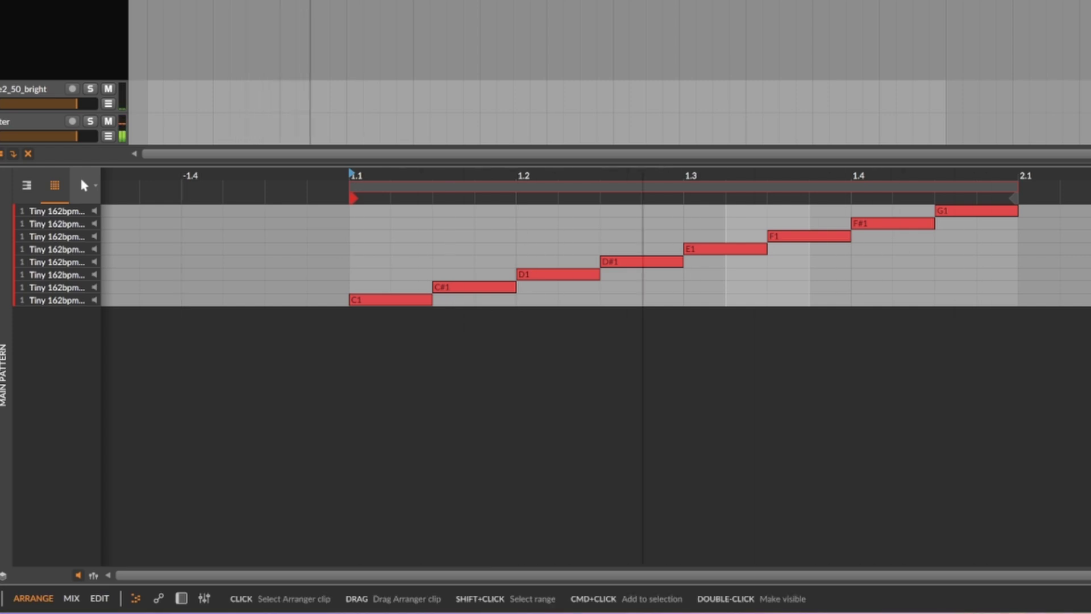
{"action": "left_click", "coordinate": [278, 93]}
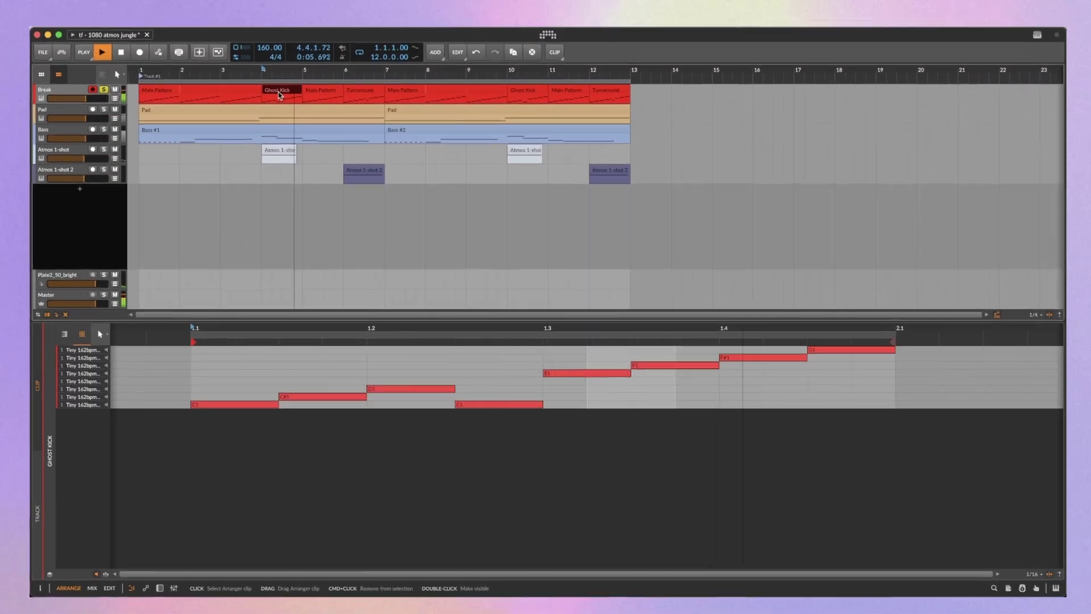
{"action": "key", "text": "space"}
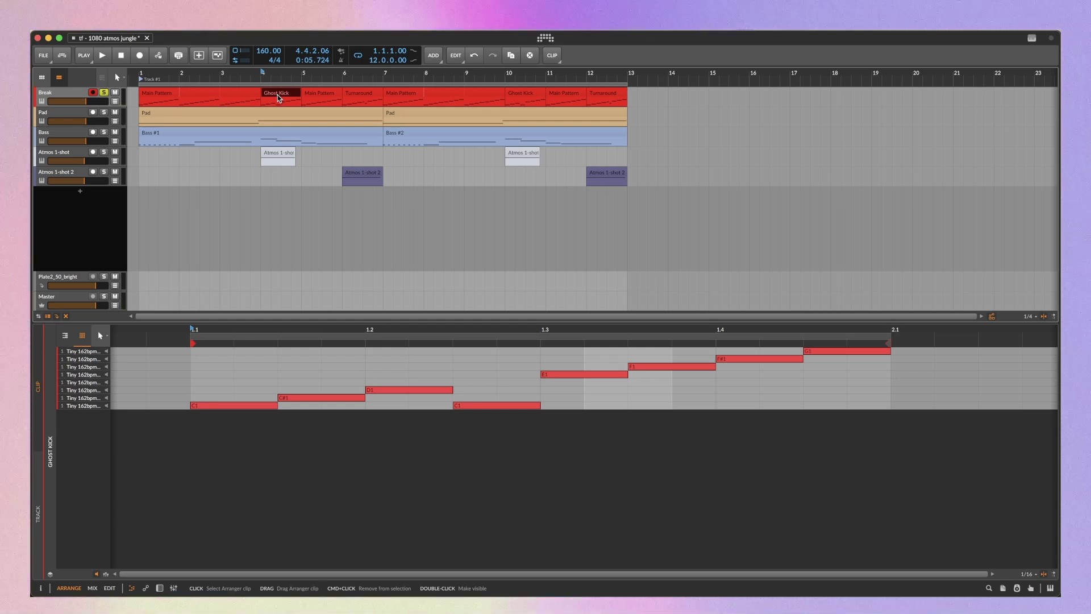
Move the Ghost Kick clip's fourth note up to D#1 and back down to C1, and audition the pattern
{"action": "left_click_drag", "start_coordinate": [483, 405], "coordinate": [479, 387]}
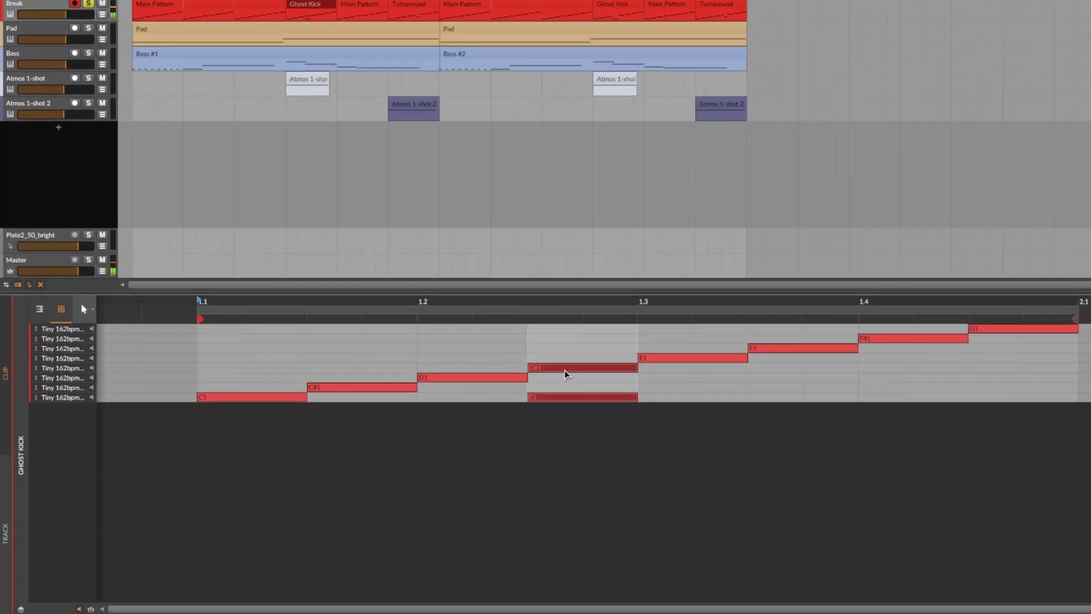
{"action": "left_click_drag", "start_coordinate": [565, 373], "coordinate": [566, 370]}
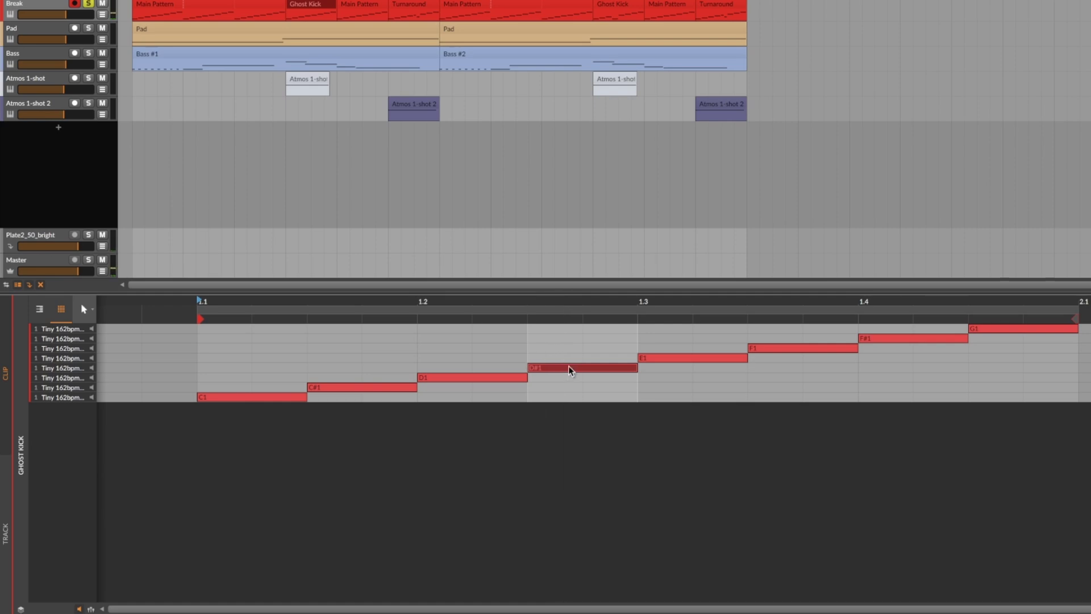
{"action": "key", "text": "Down"}
{"action": "key", "text": "Down"}
{"action": "key", "text": "Down"}
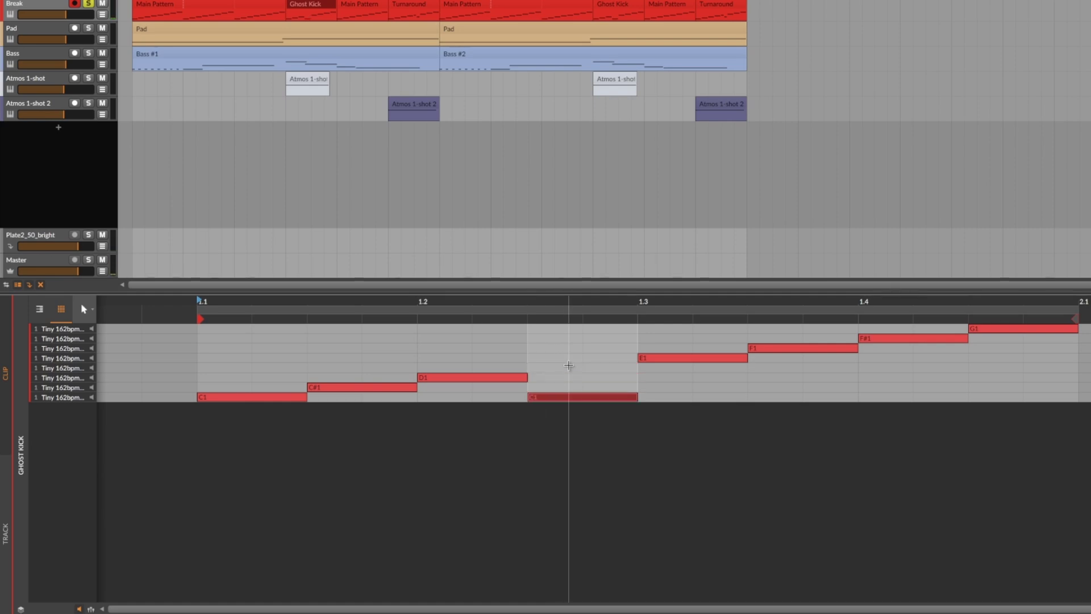
{"action": "key", "text": "space"}
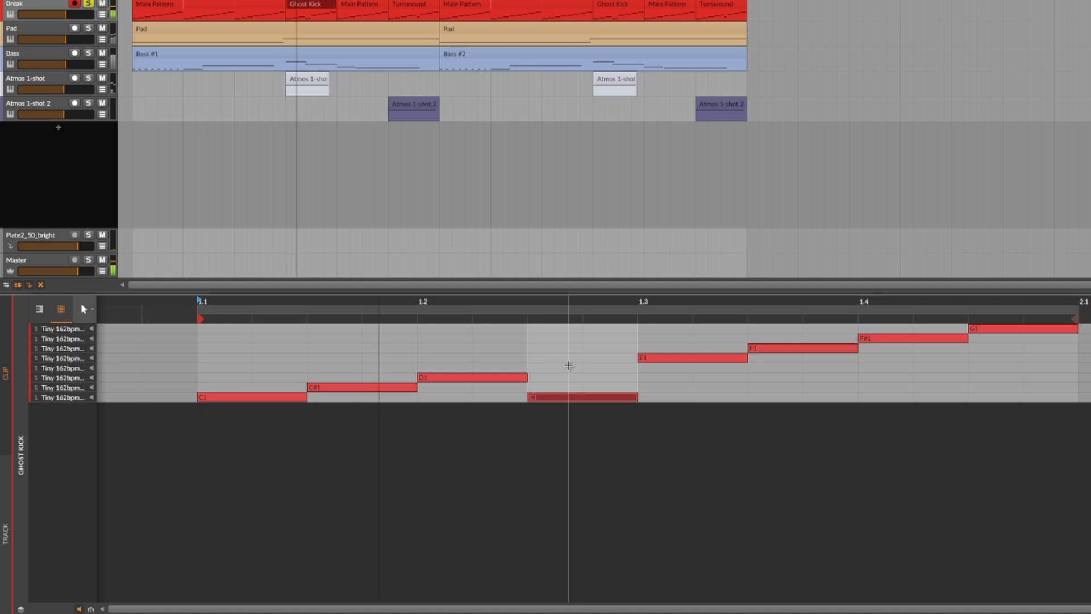
{"action": "key", "text": "space"}
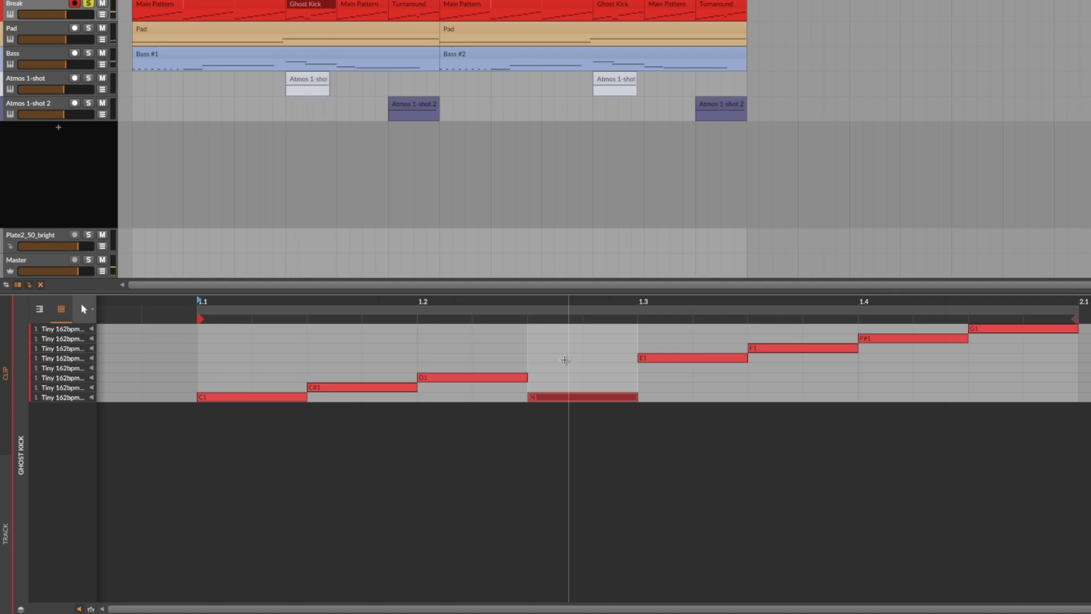
Open the first Turnaround clip in the note editor and show the velocity lane below its notes
{"action": "left_click", "coordinate": [365, 8]}
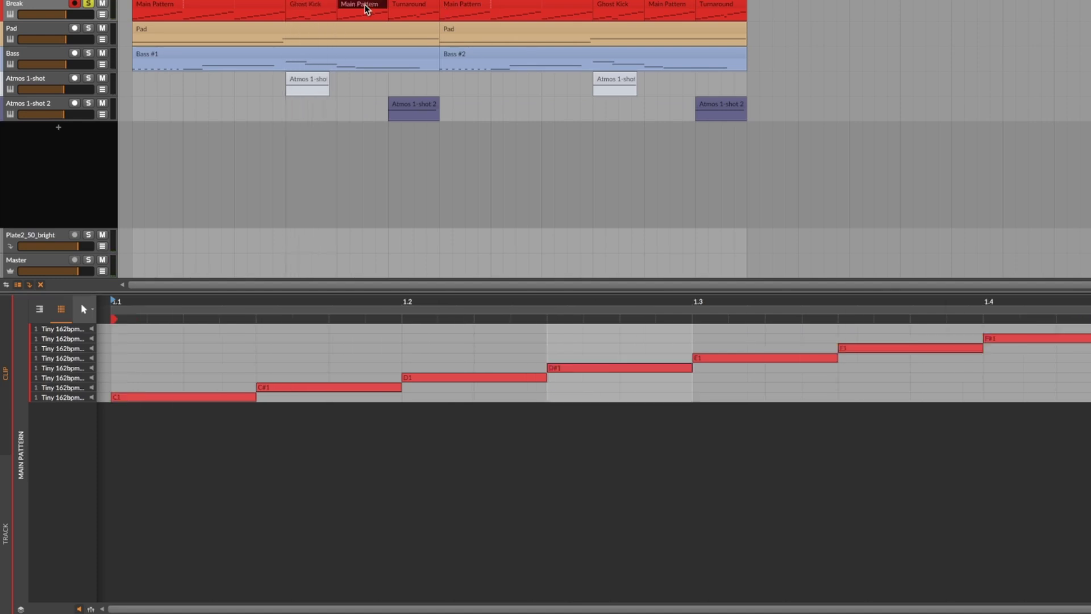
{"action": "left_click", "coordinate": [410, 6]}
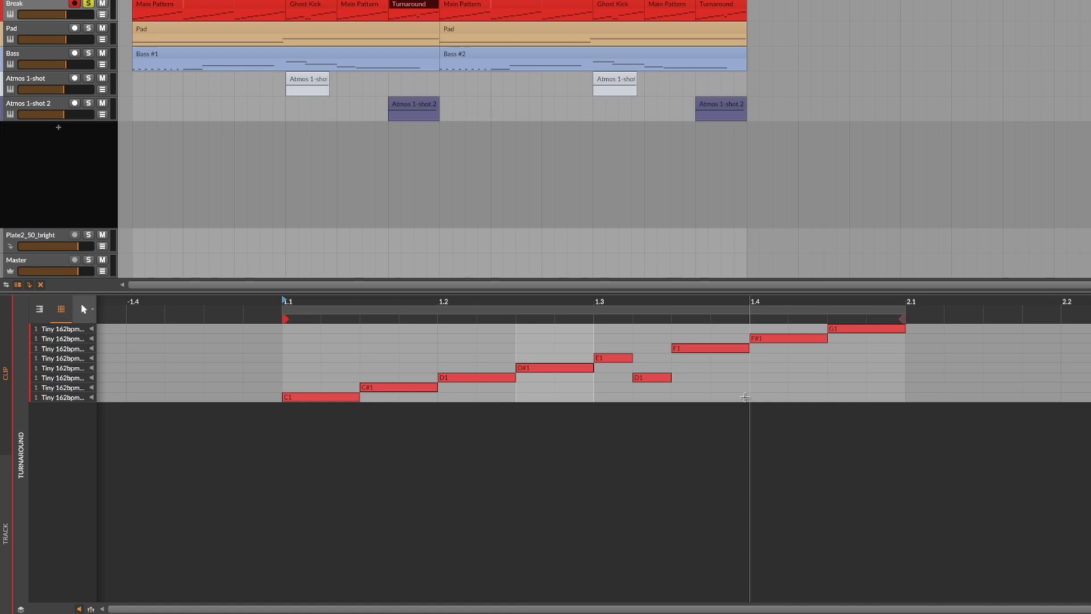
{"action": "key", "text": "space"}
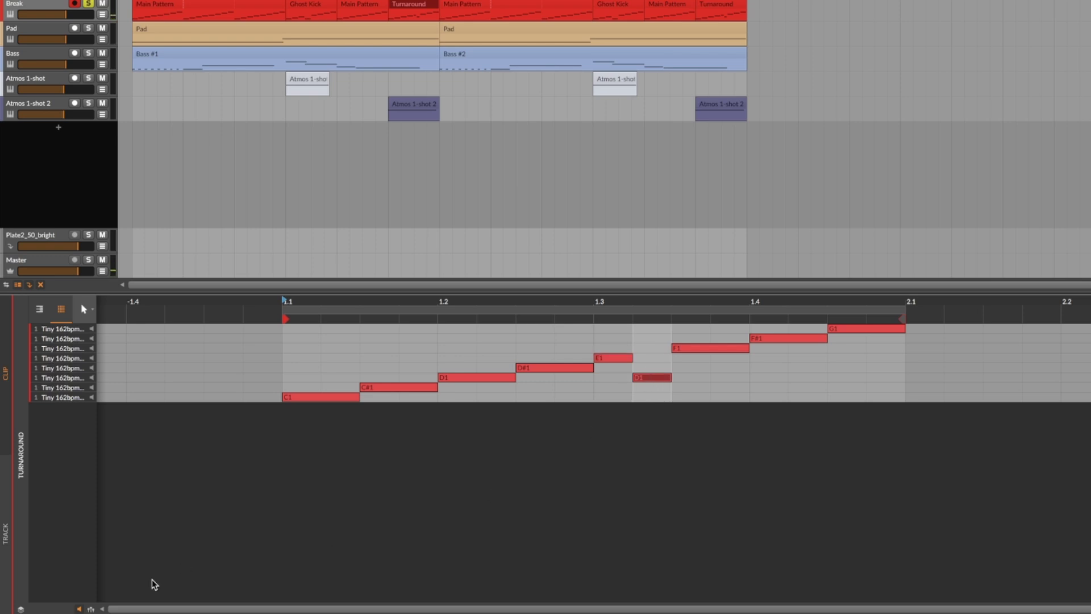
{"action": "left_click", "coordinate": [21, 609]}
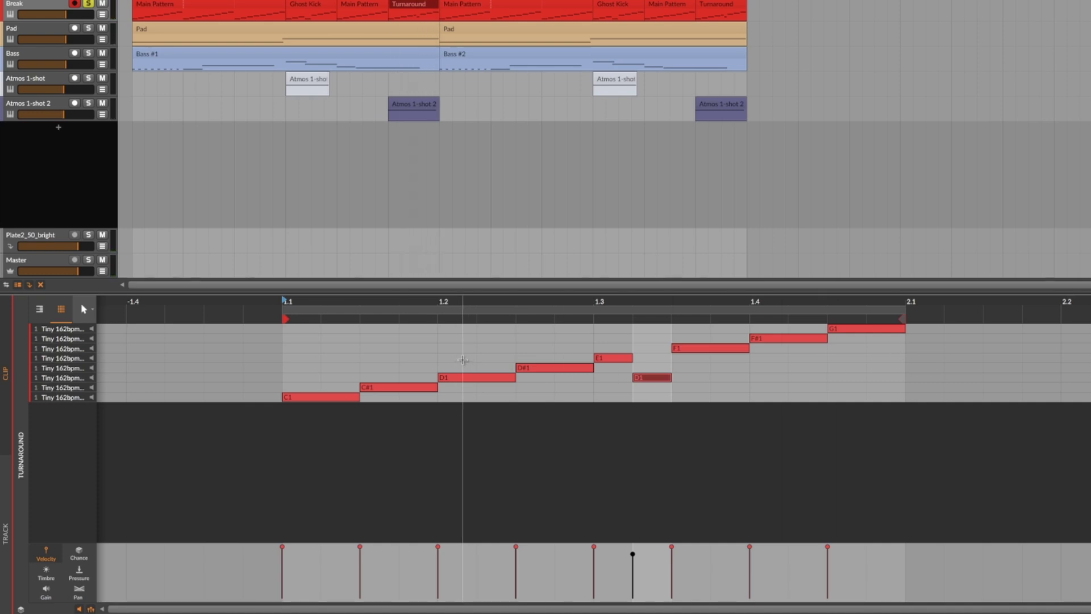
Inspect the half-length E1 note and the D1 note following it in the Turnaround clip, and play the clip back
{"action": "left_click", "coordinate": [621, 359]}
{"action": "left_click", "coordinate": [650, 378]}
{"action": "left_click", "coordinate": [622, 358]}
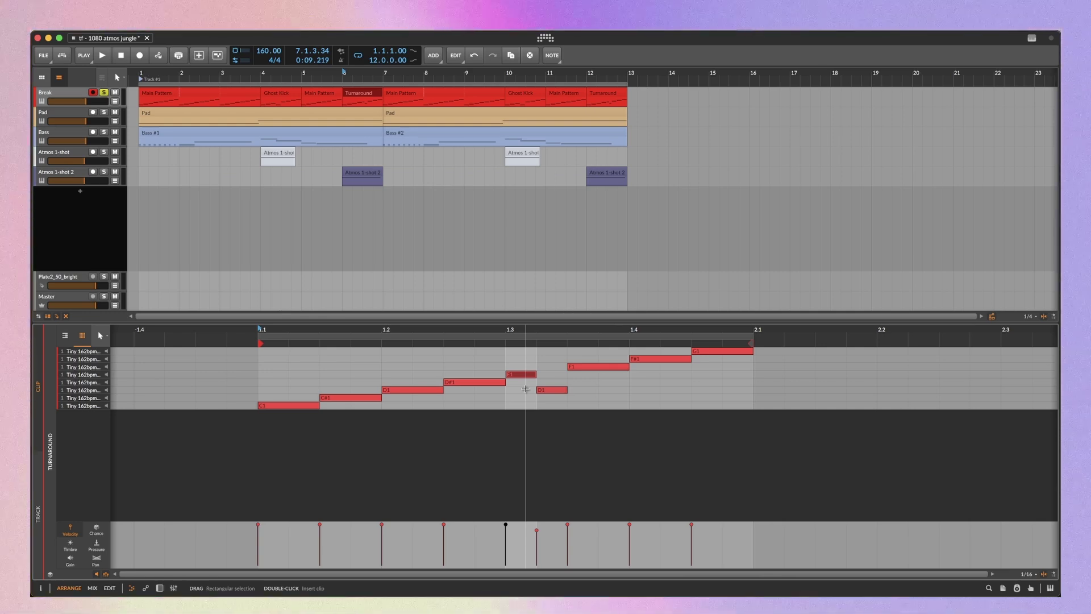
{"action": "key", "text": "space"}
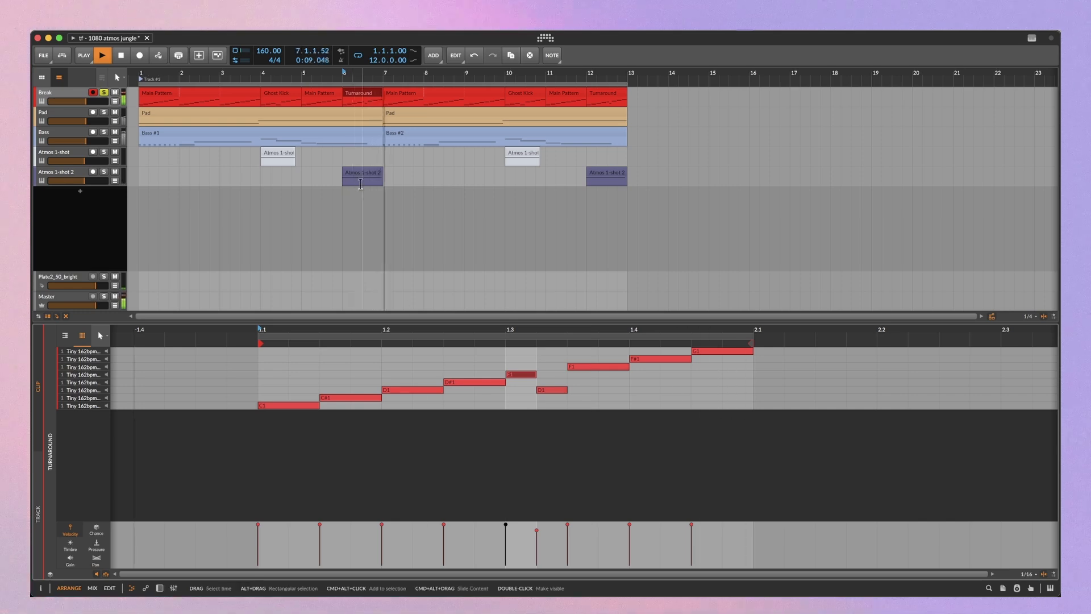
{"action": "key", "text": "space"}
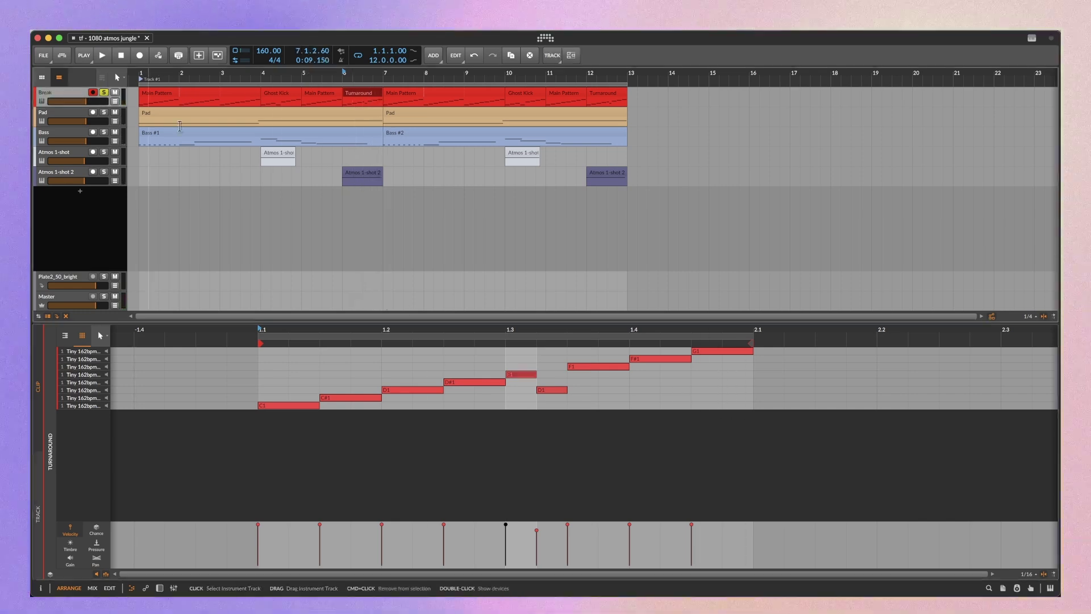
In the mixer view, examine the Convolution device on the reverb return and browse the Plate2 impulses
{"action": "key", "text": "alt+2"}
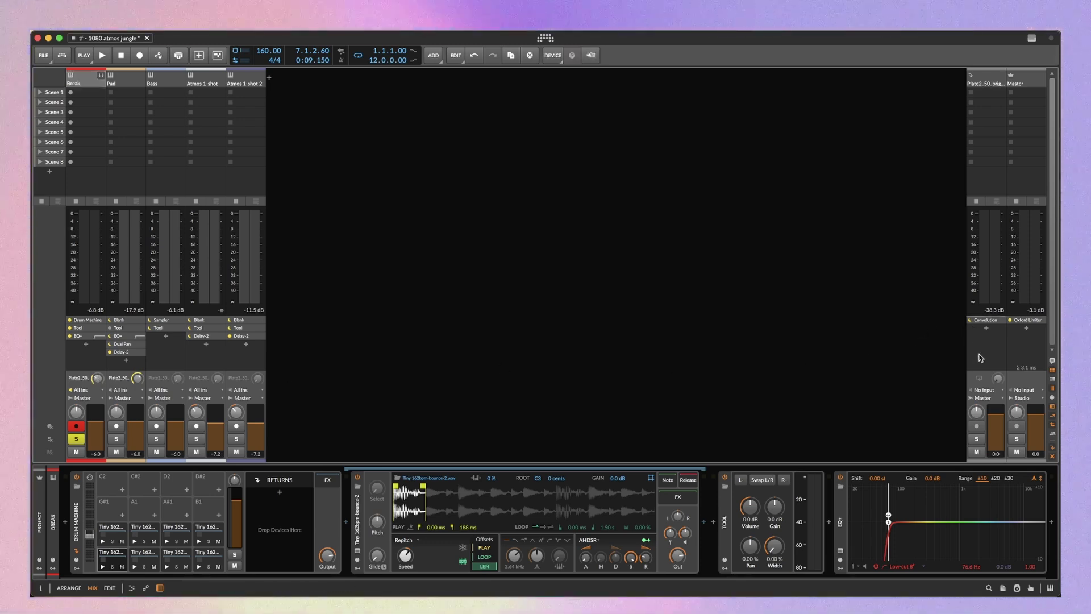
{"action": "left_click", "coordinate": [983, 322]}
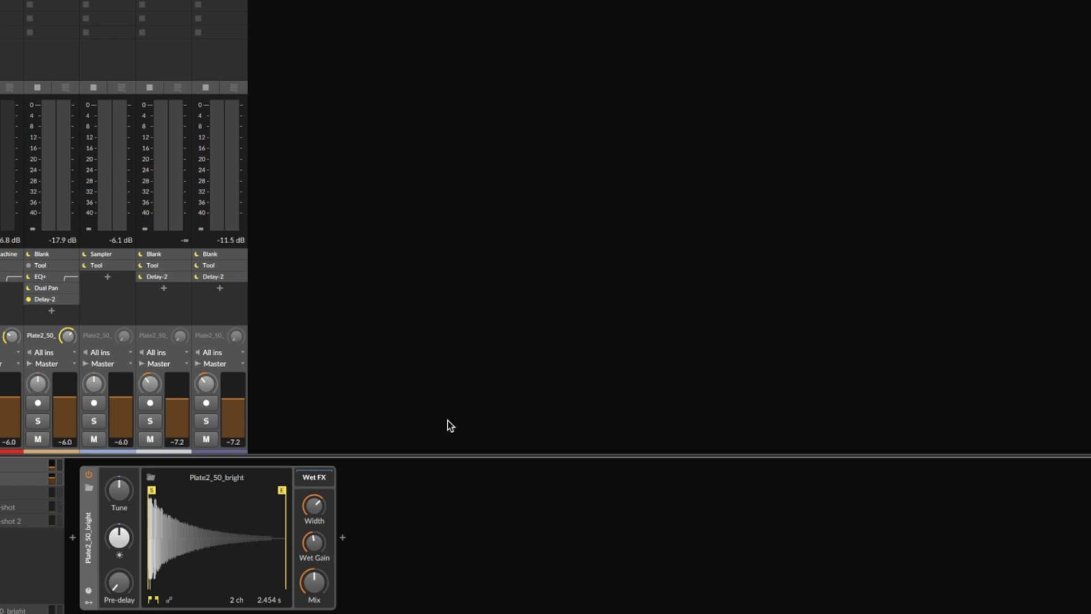
{"action": "left_click", "coordinate": [151, 477]}
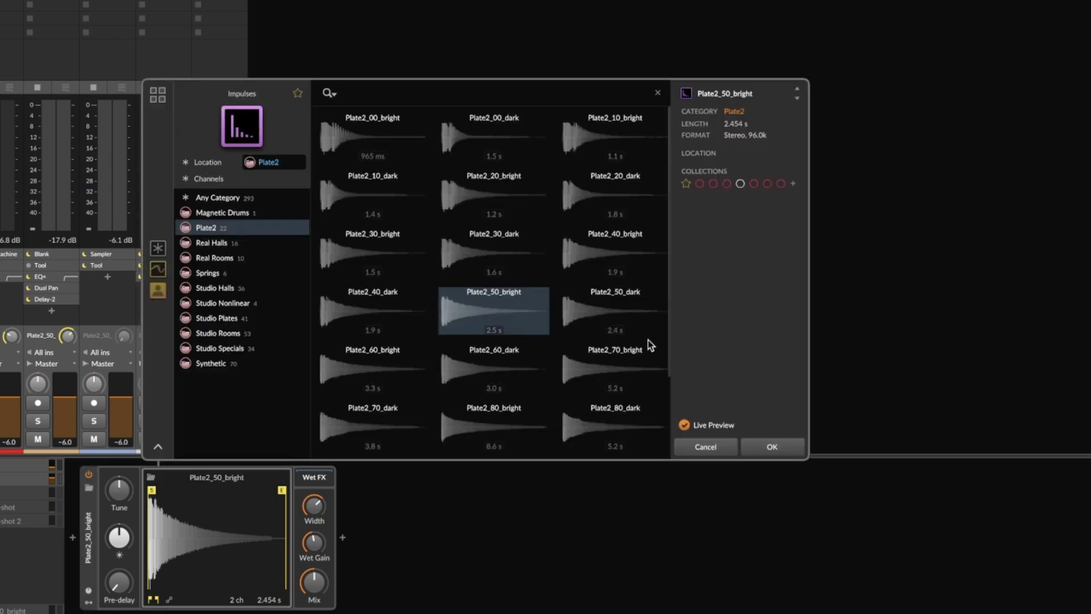
{"action": "left_click", "coordinate": [746, 448]}
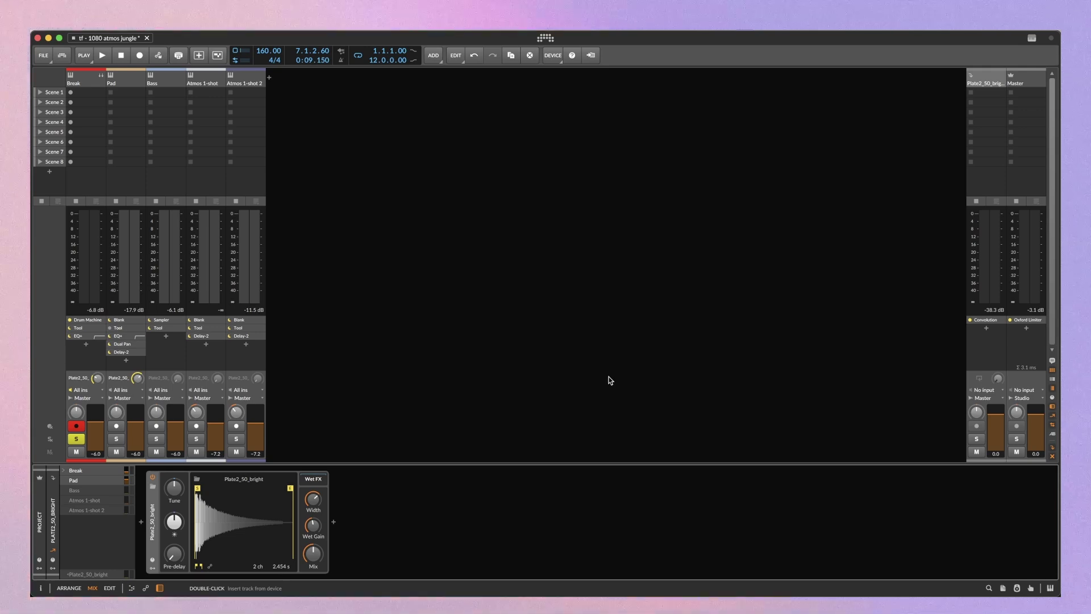
{"action": "left_click", "coordinate": [197, 481]}
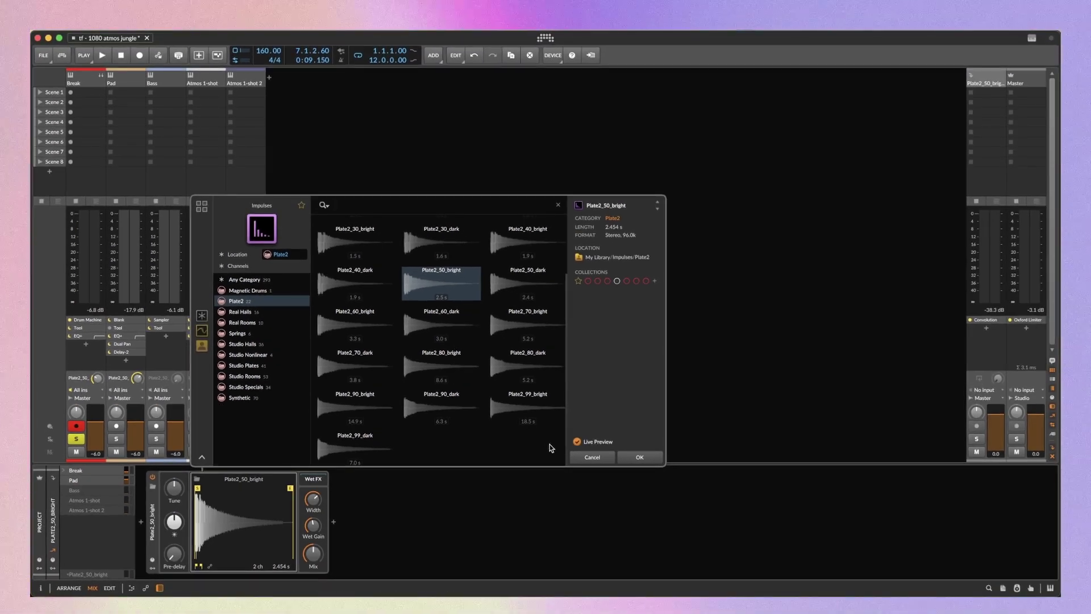
{"action": "left_click", "coordinate": [602, 459]}
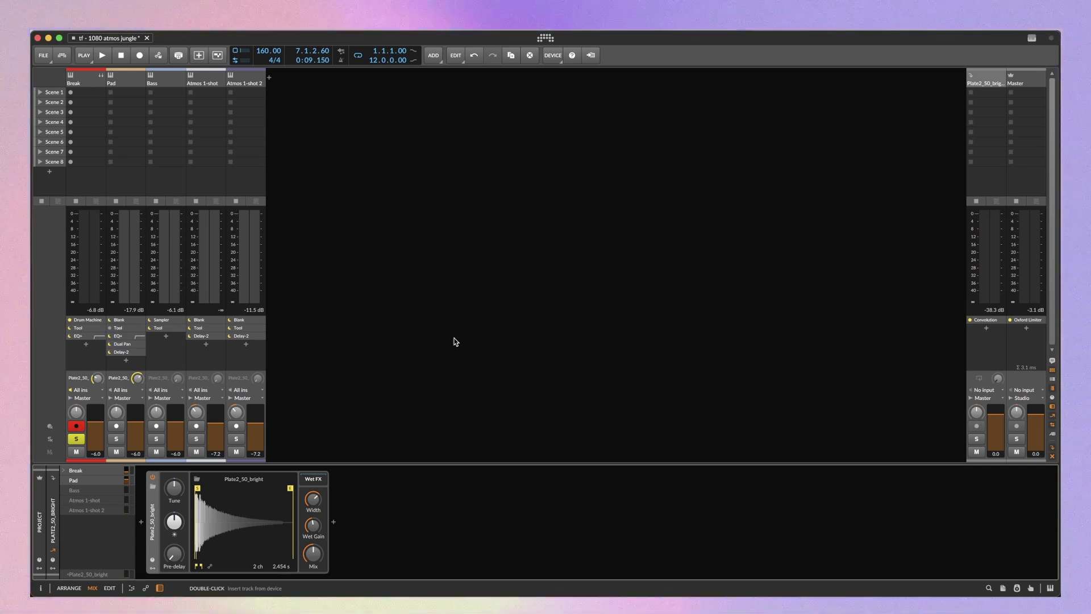
Return to the arrangement, examine the Pad track's device chain with the inspector collapsed, and check its reverb send in the mixer
{"action": "key", "text": "alt+1"}
{"action": "left_click", "coordinate": [73, 116]}
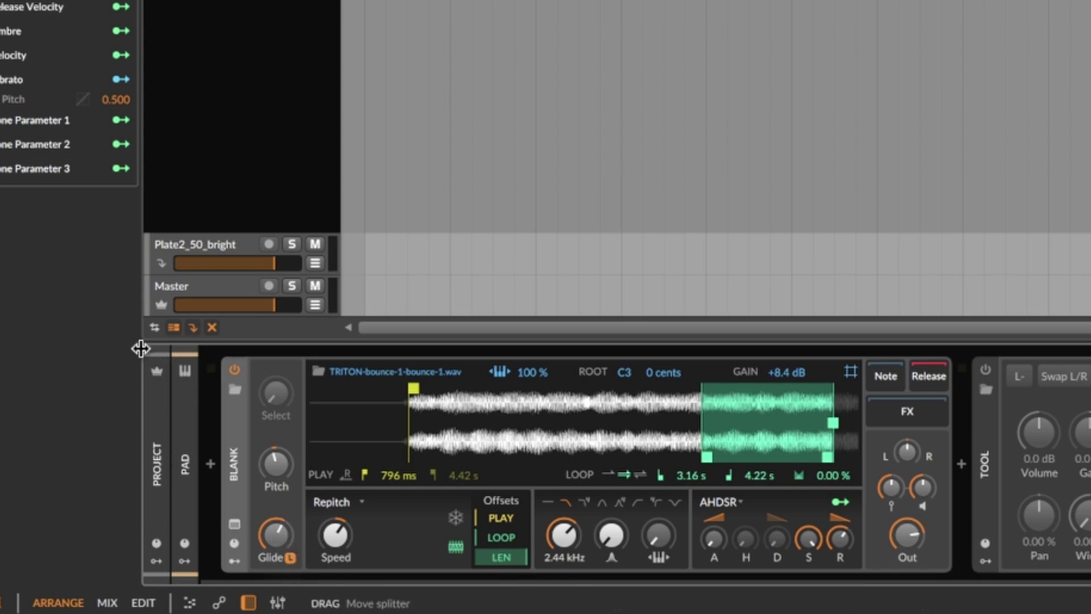
{"action": "left_click_drag", "start_coordinate": [141, 348], "coordinate": [34, 349]}
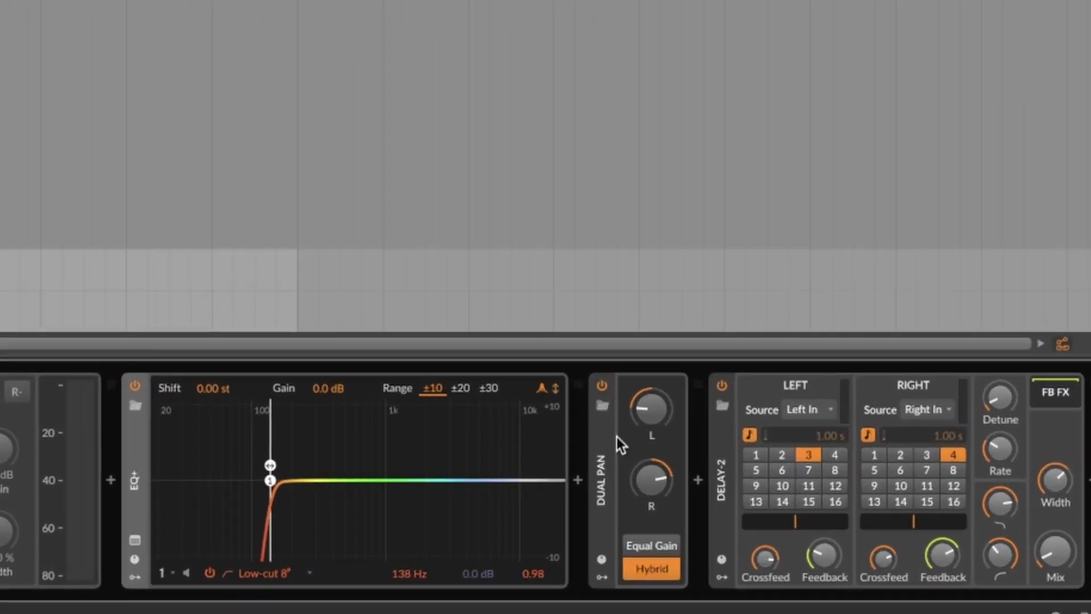
{"action": "key", "text": "Tab"}
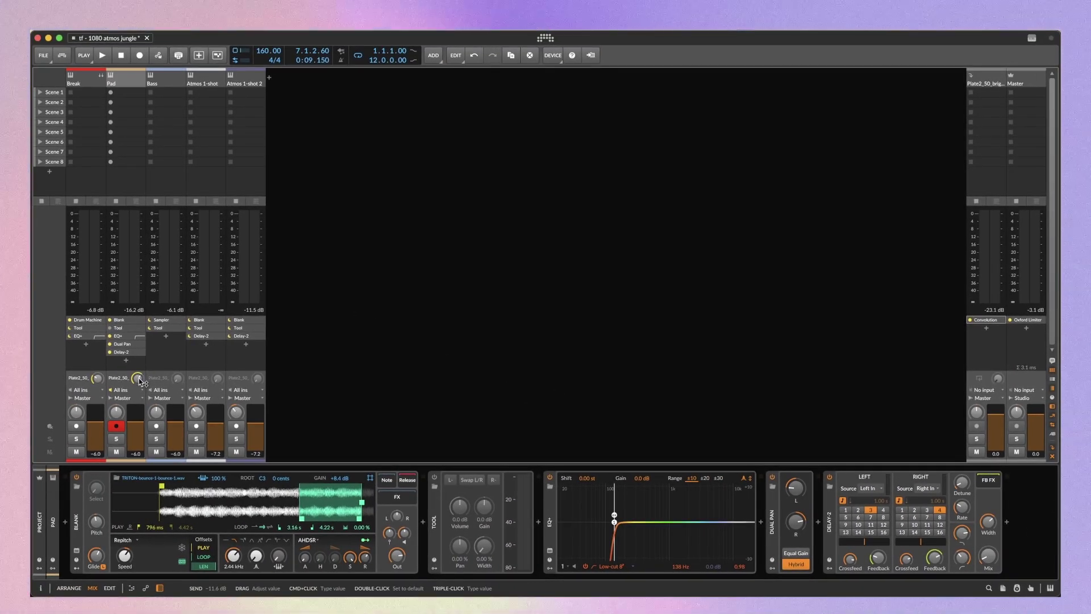
{"action": "key", "text": "Tab"}
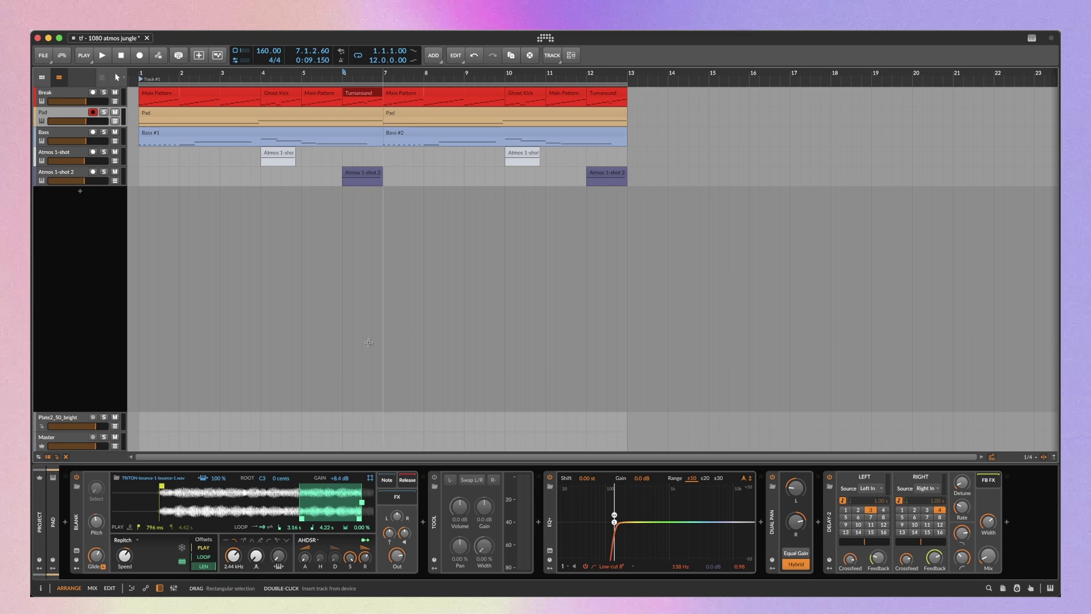
Add a new instrument track and insert the TRITON instrument found by searching for "trit"
{"action": "right_click", "coordinate": [85, 231]}
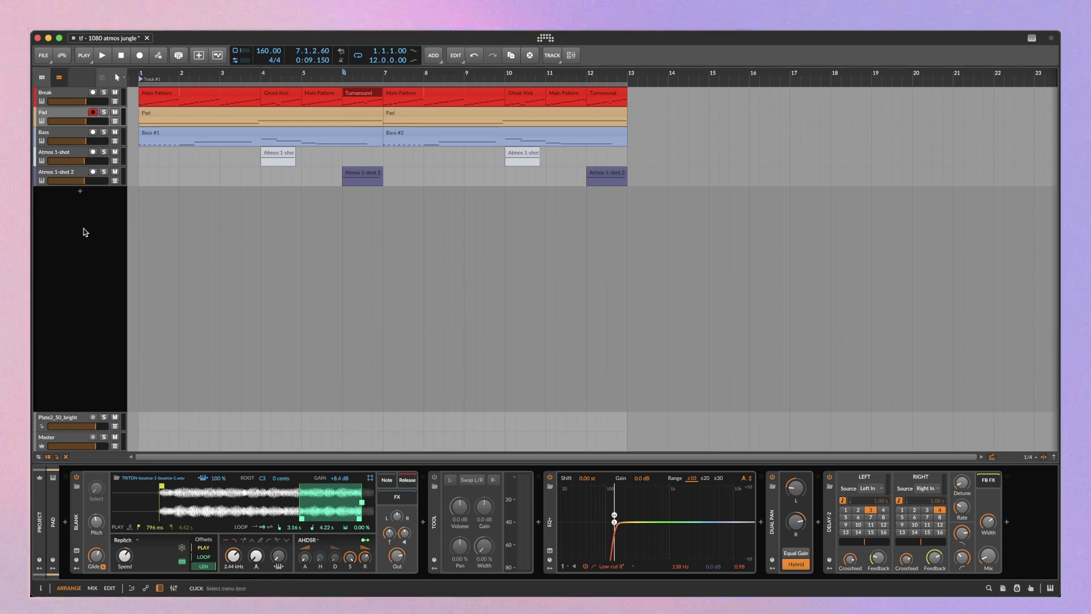
{"action": "double_click", "coordinate": [85, 231]}
{"action": "double_click", "coordinate": [78, 499]}
{"action": "type", "text": "trit"}
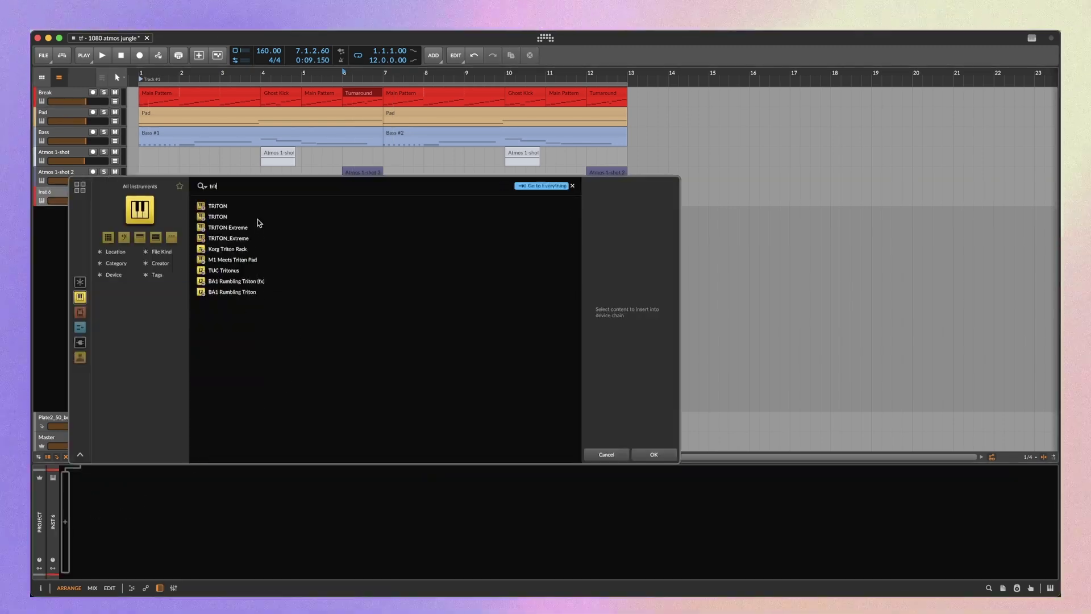
{"action": "double_click", "coordinate": [257, 217]}
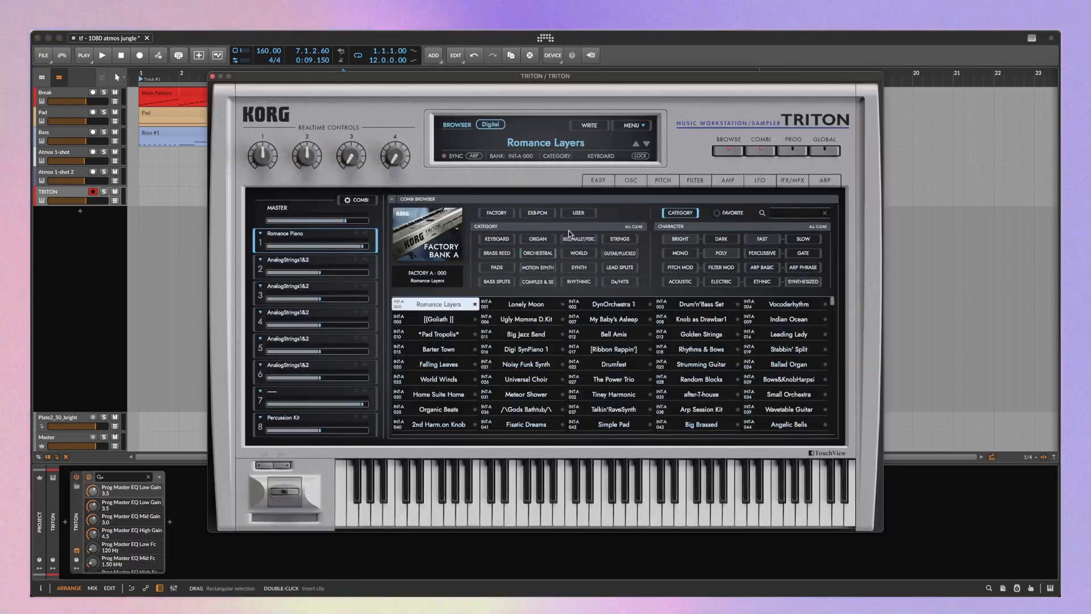
Load the PIZZA PAD combi from TRITON's User Bank A, mute its Glass Vox timbre, and close the instrument window
{"action": "left_click", "coordinate": [578, 212]}
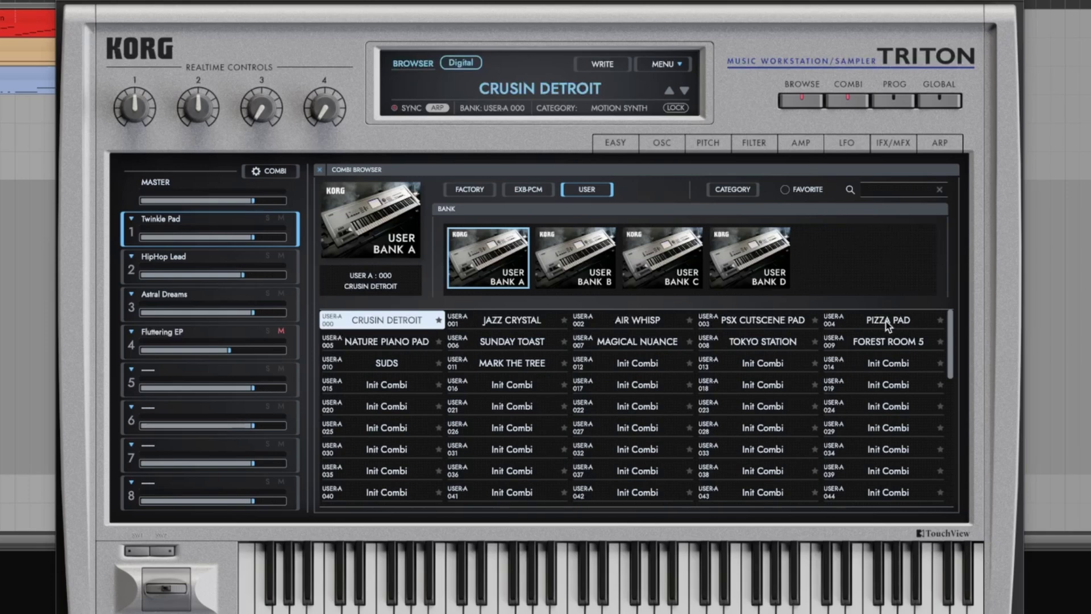
{"action": "double_click", "coordinate": [885, 322]}
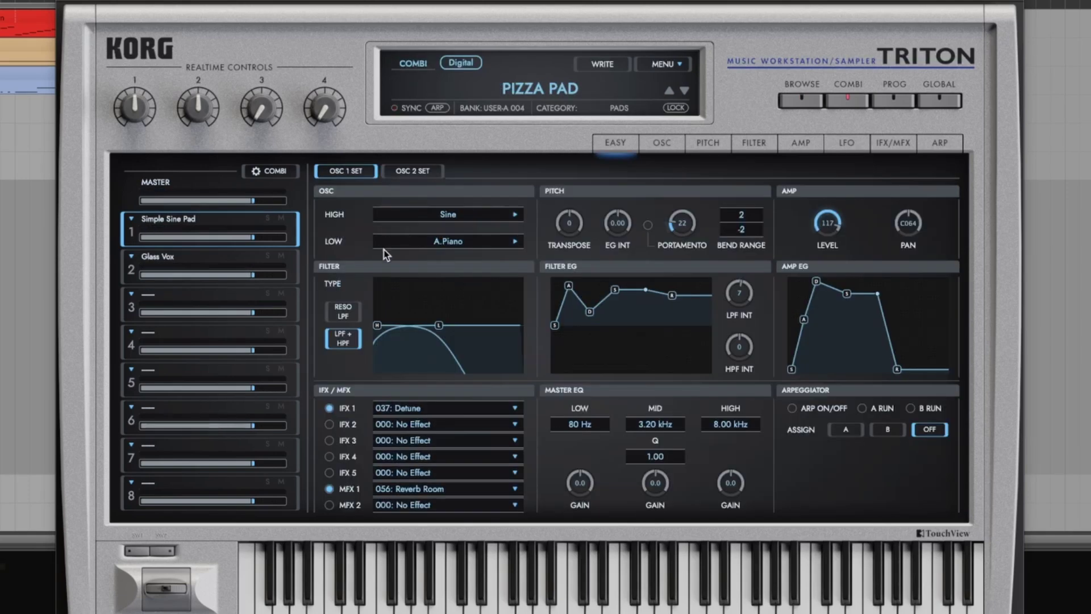
{"action": "left_click", "coordinate": [243, 259]}
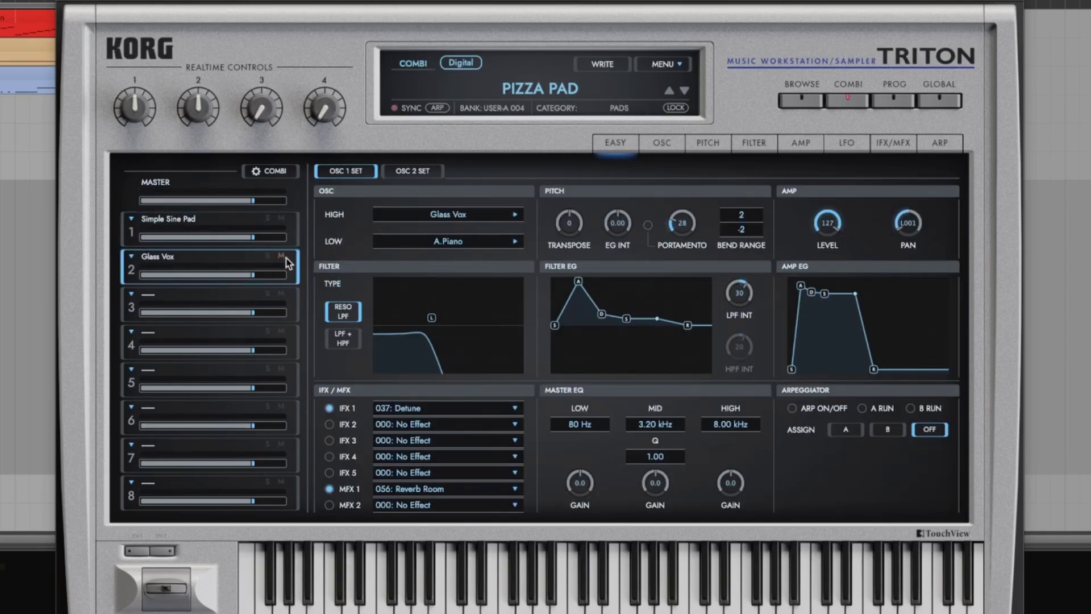
{"action": "left_click", "coordinate": [230, 225]}
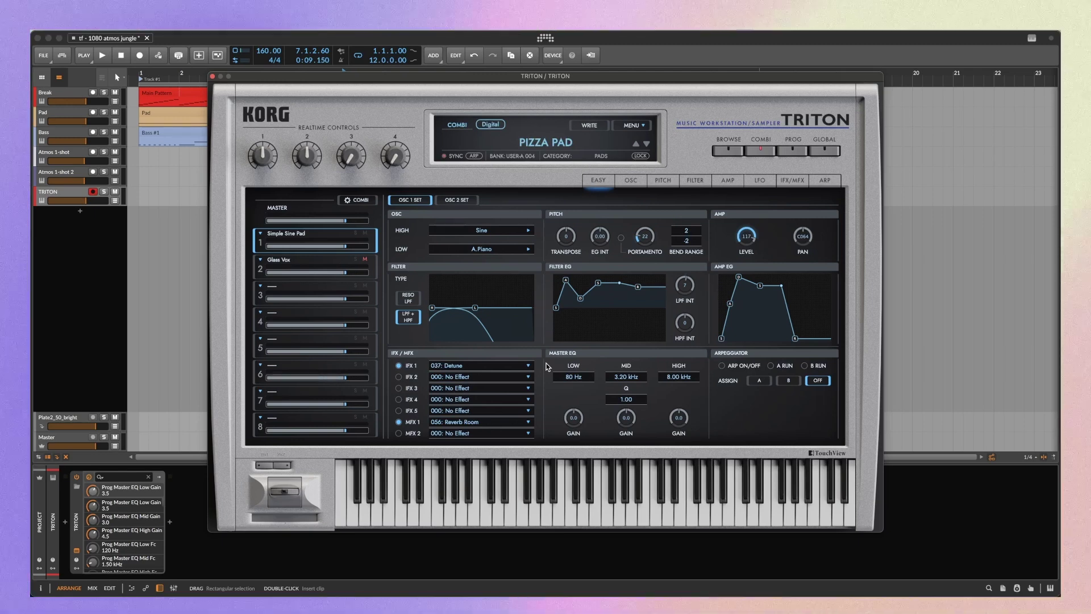
{"action": "left_click", "coordinate": [212, 76]}
{"action": "left_click", "coordinate": [72, 192]}
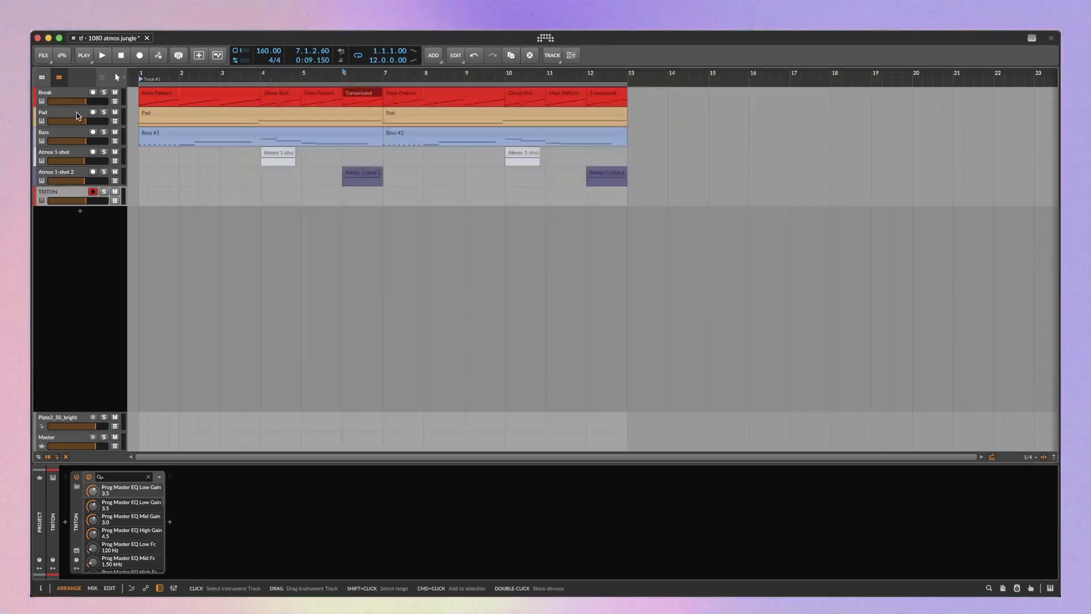
Delete the TRITON instrument track and select the Pad track to show its device chain
{"action": "key", "text": "Delete"}
{"action": "left_click", "coordinate": [72, 116]}
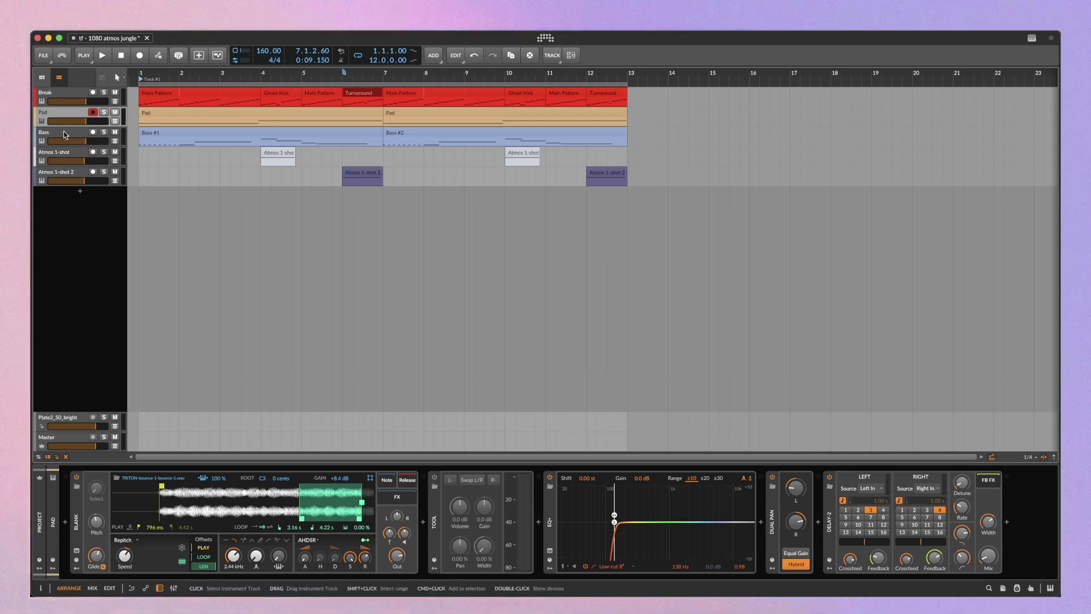
Solo the Bass track, examine its Pitch Sweep Bass sampler and the notes of the Bass #1 clip during playback, and return to the arrangement
{"action": "left_click", "coordinate": [100, 135]}
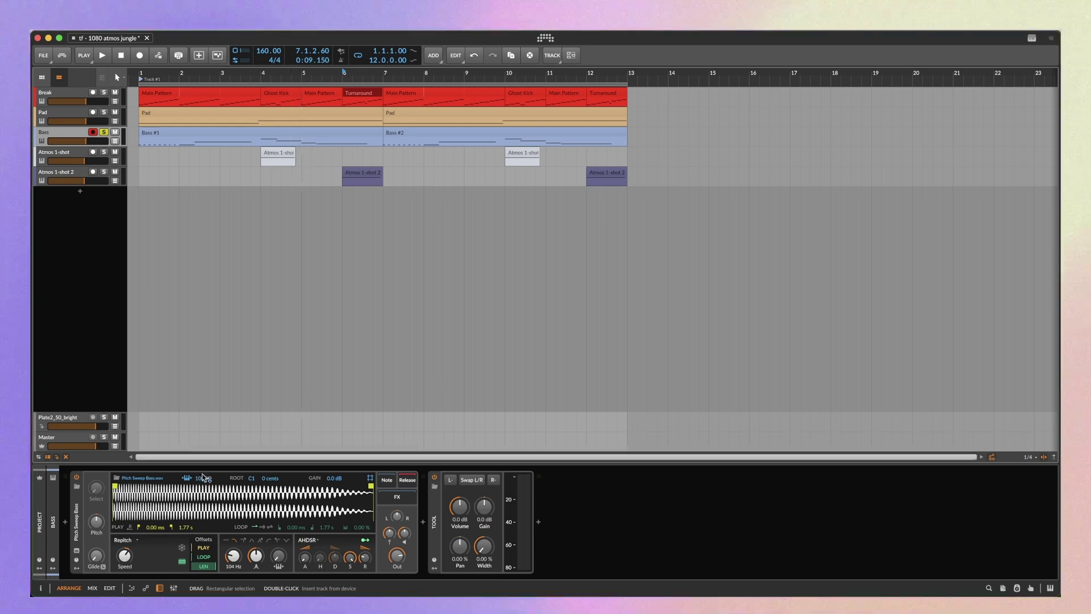
{"action": "left_click", "coordinate": [78, 570]}
{"action": "left_click", "coordinate": [78, 570]}
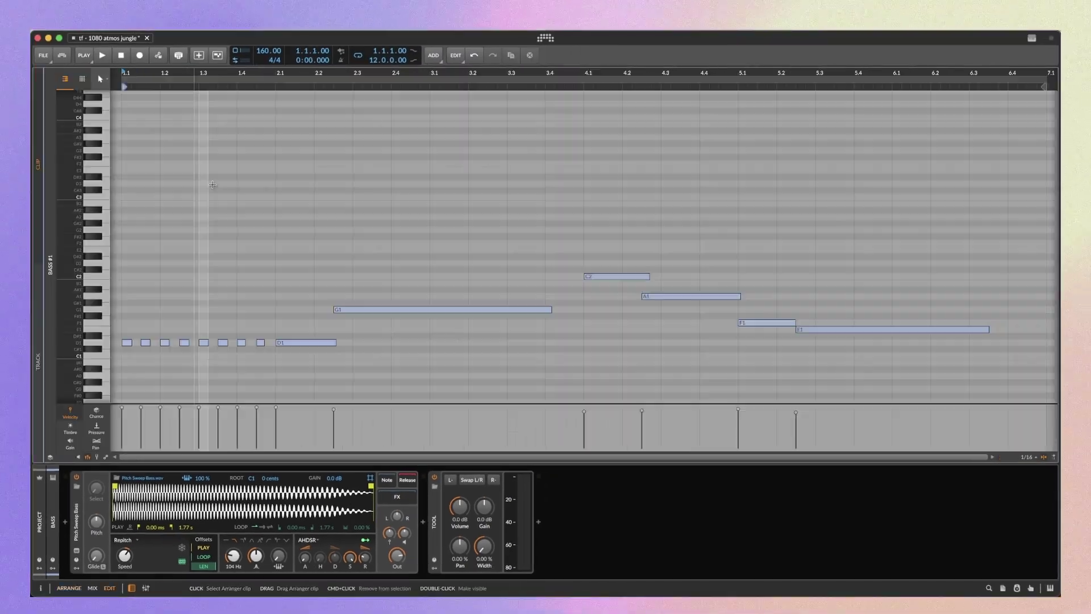
{"action": "scroll", "coordinate": [212, 185], "scroll_direction": "down", "scroll_amount": 3}
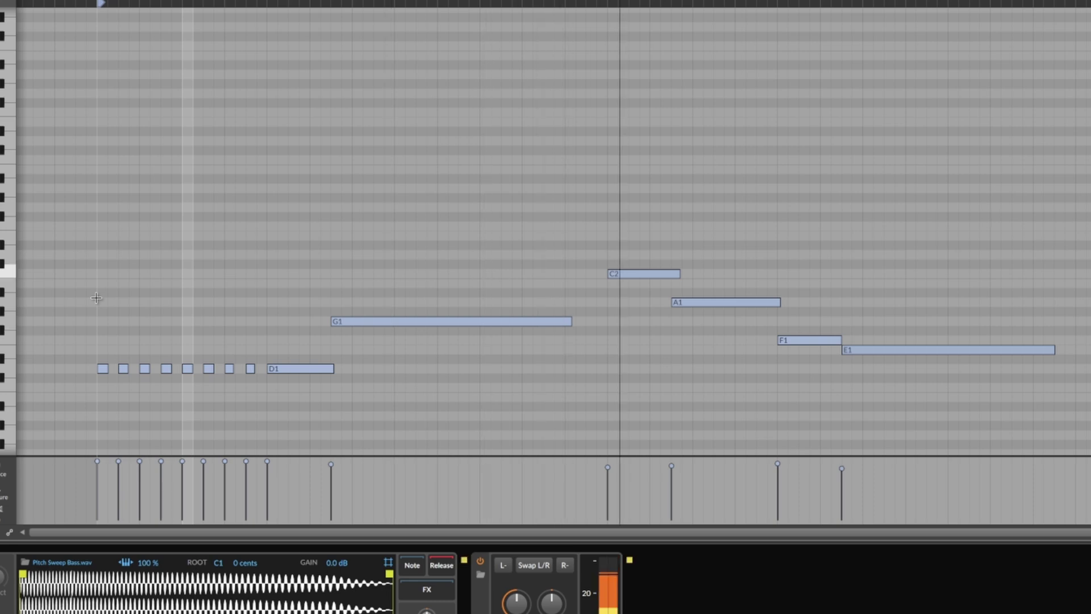
{"action": "key", "text": "m"}
{"action": "key", "text": "m"}
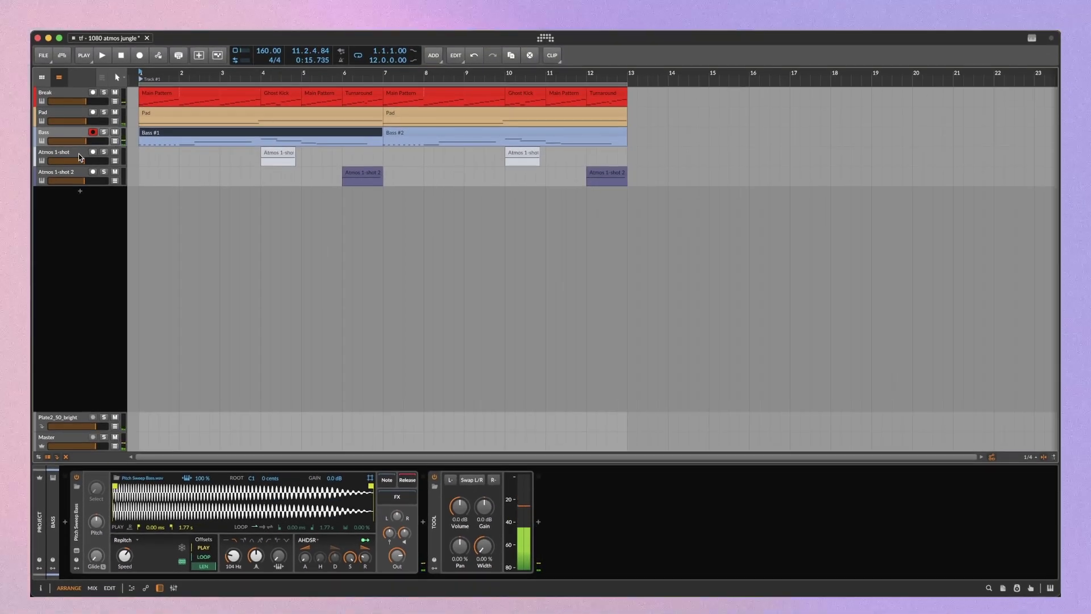
Examine the device chains of the Atmos 1-shot and Atmos 1-shot 2 tracks and audition each track in solo
{"action": "left_click", "coordinate": [79, 156]}
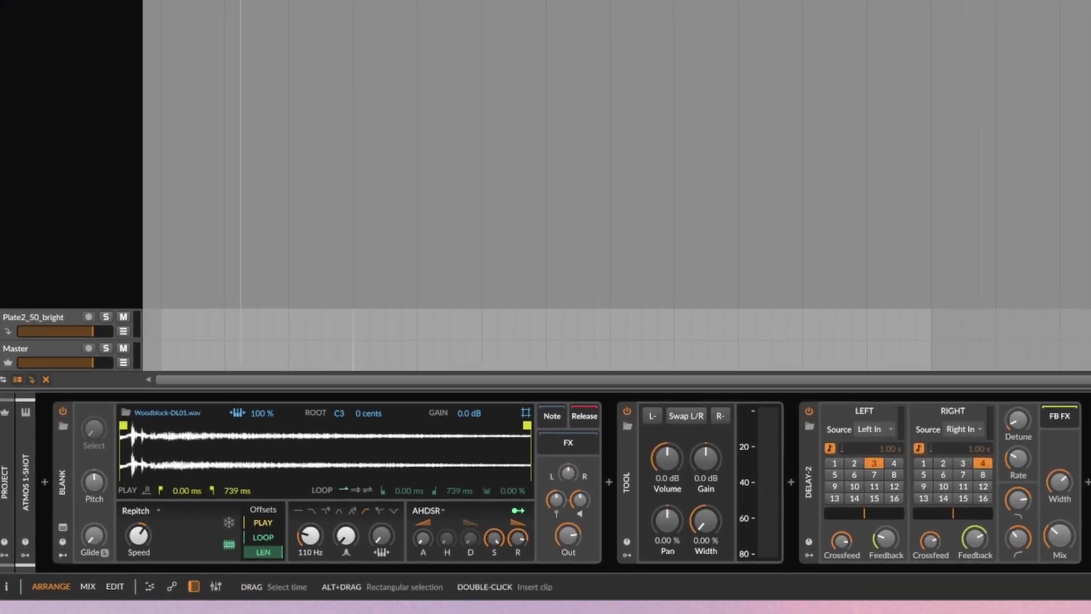
{"action": "key", "text": "space"}
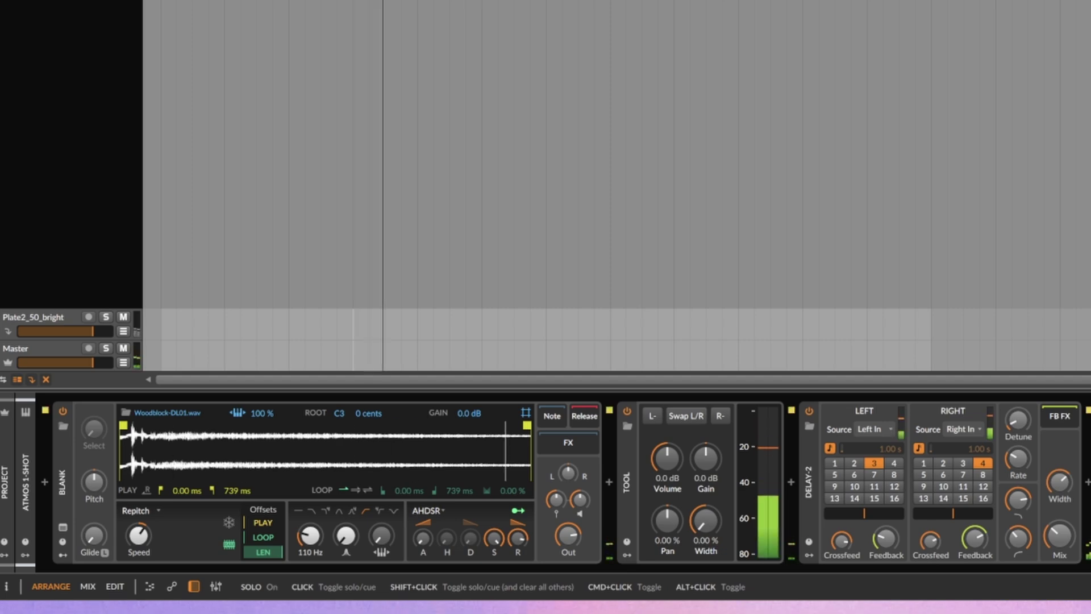
{"action": "key", "text": "space"}
{"action": "left_click", "coordinate": [34, 1]}
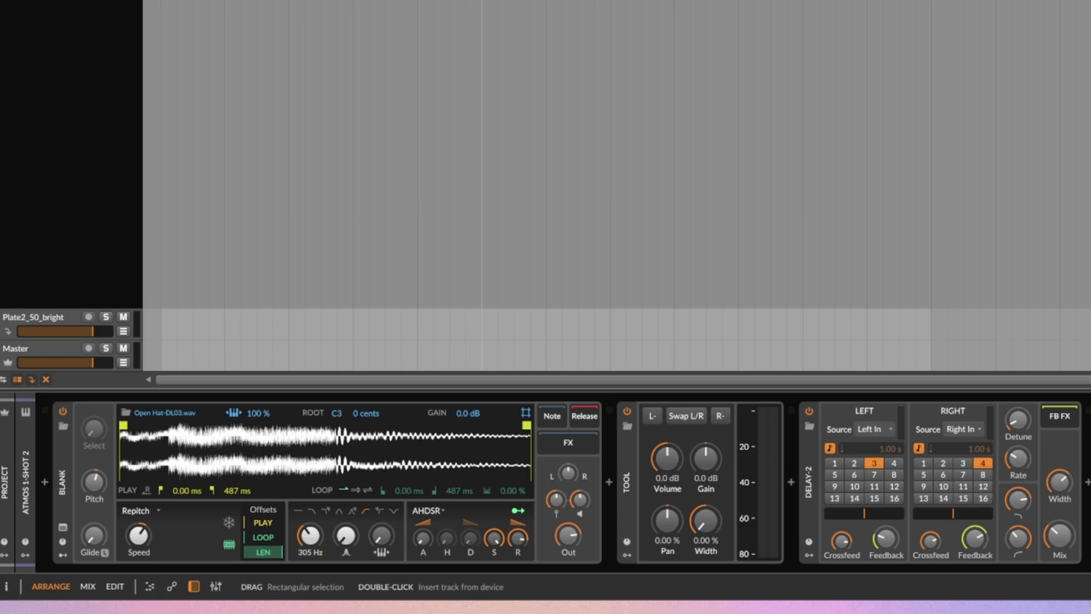
{"action": "key", "text": "space"}
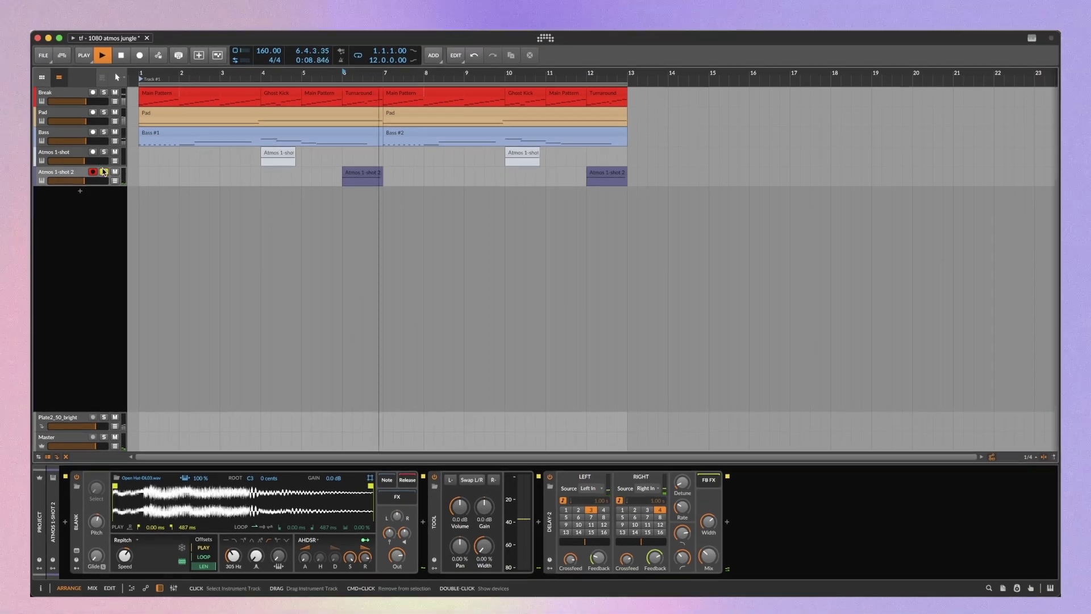